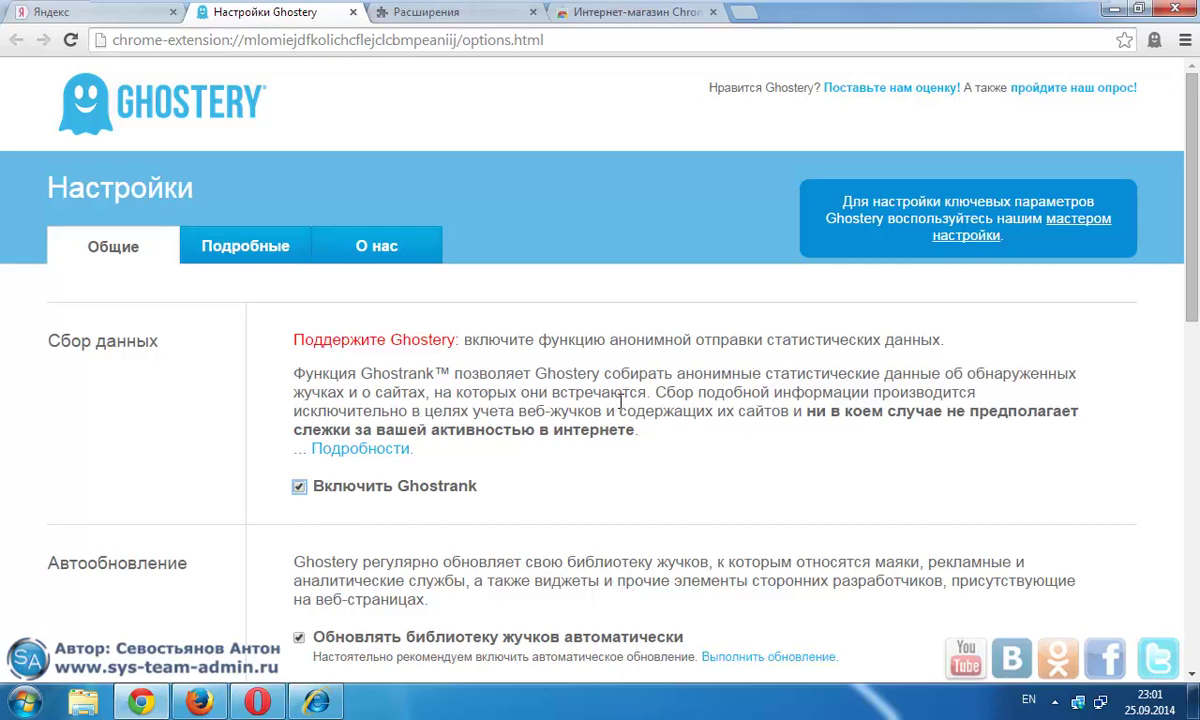
# - Run a manual update of the Ghostery tracker library and highlight the date and time of its last update
pyautogui.scroll(-2, 620, 400)
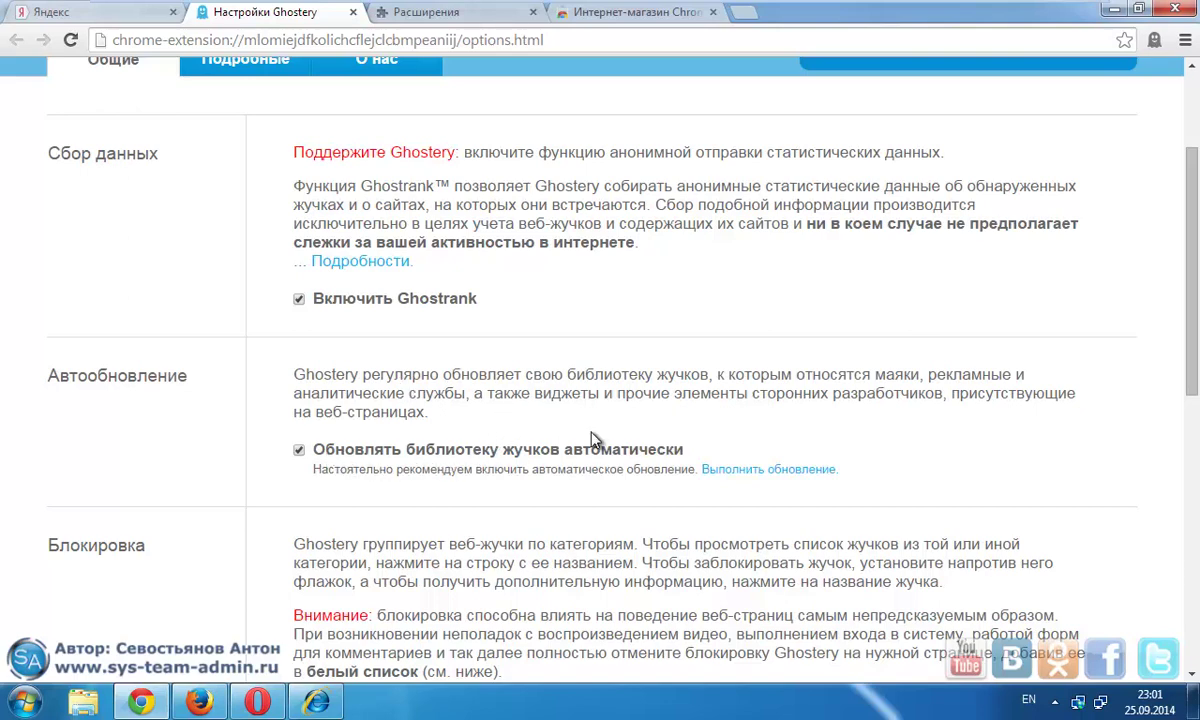
pyautogui.click(783, 474)
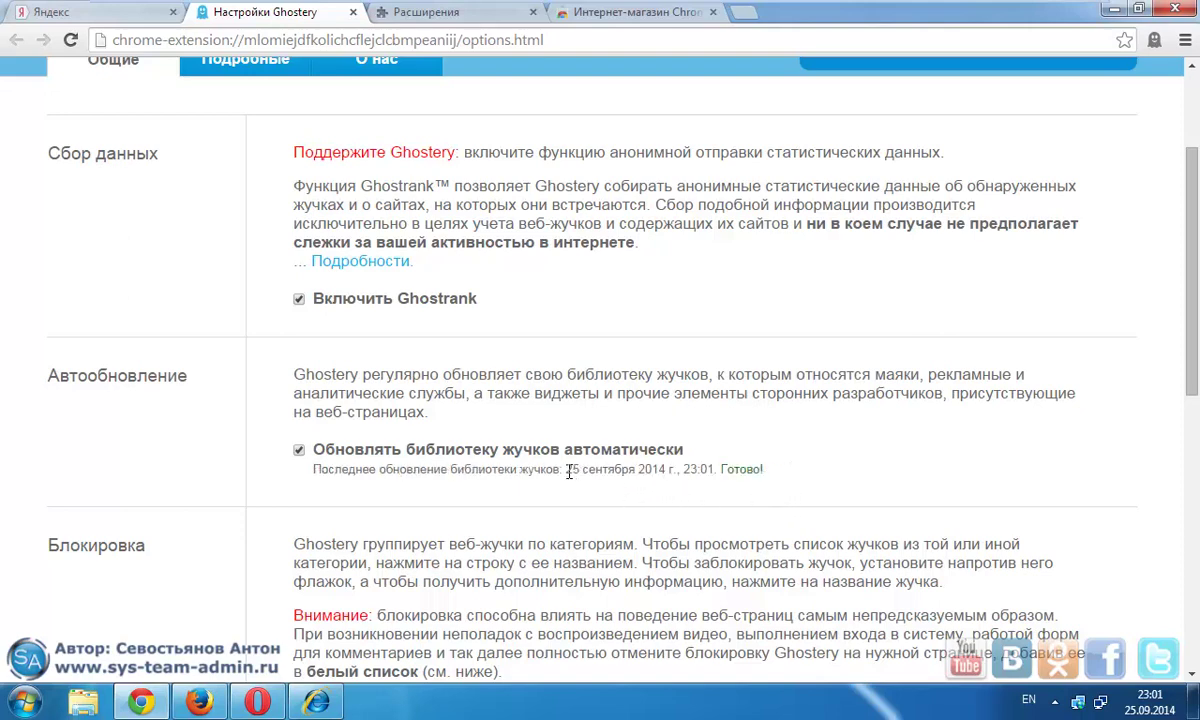
pyautogui.moveTo(567, 472); pyautogui.dragTo(715, 478)
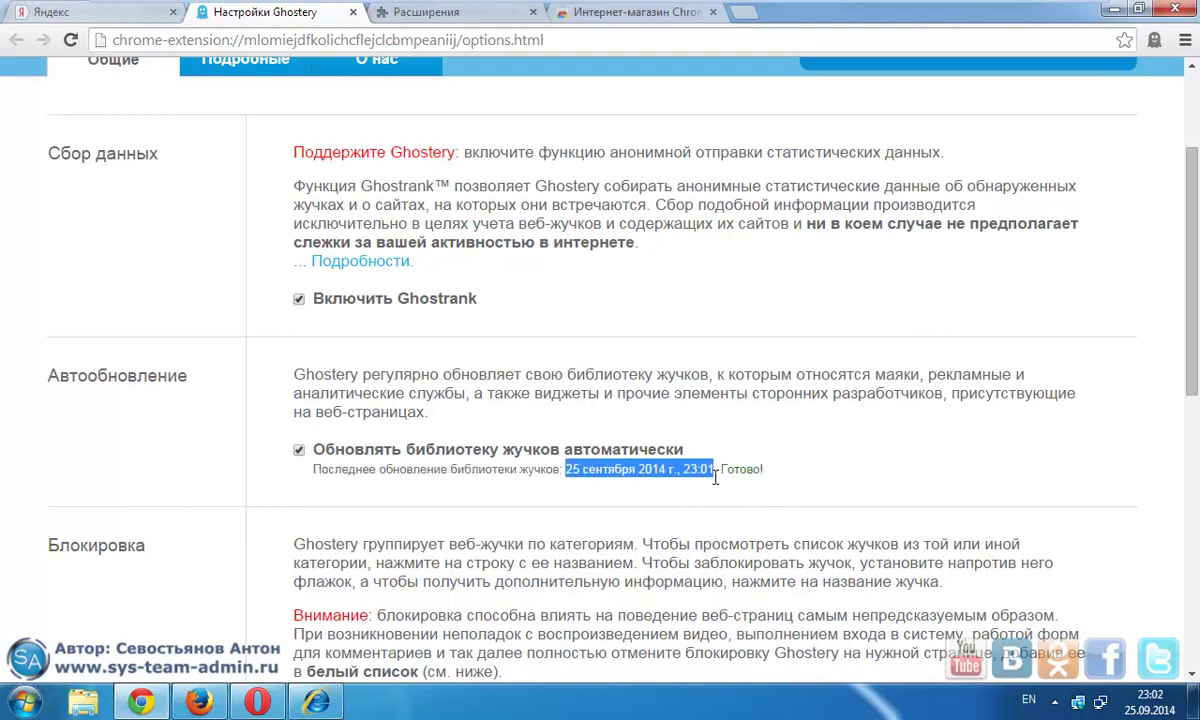
# - Examine the blocking section of the general settings, including its warning, tracker filters and list of tracker categories
pyautogui.scroll(-1, 662, 541)
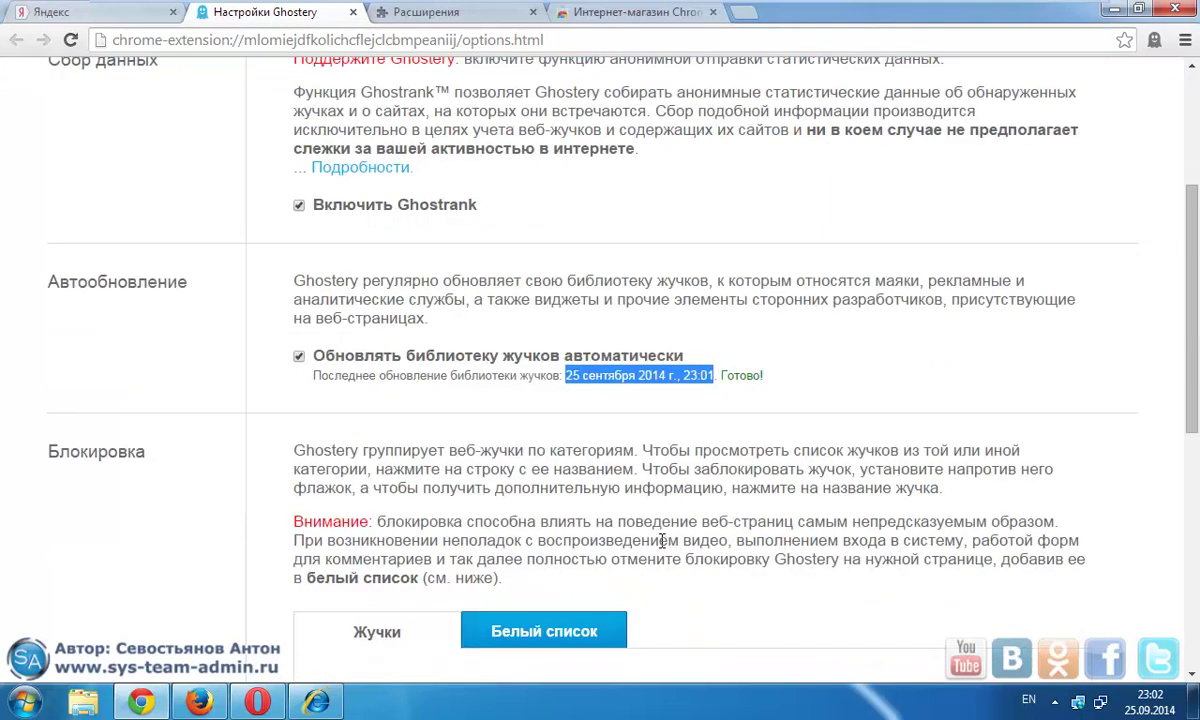
pyautogui.scroll(-1, 619, 480)
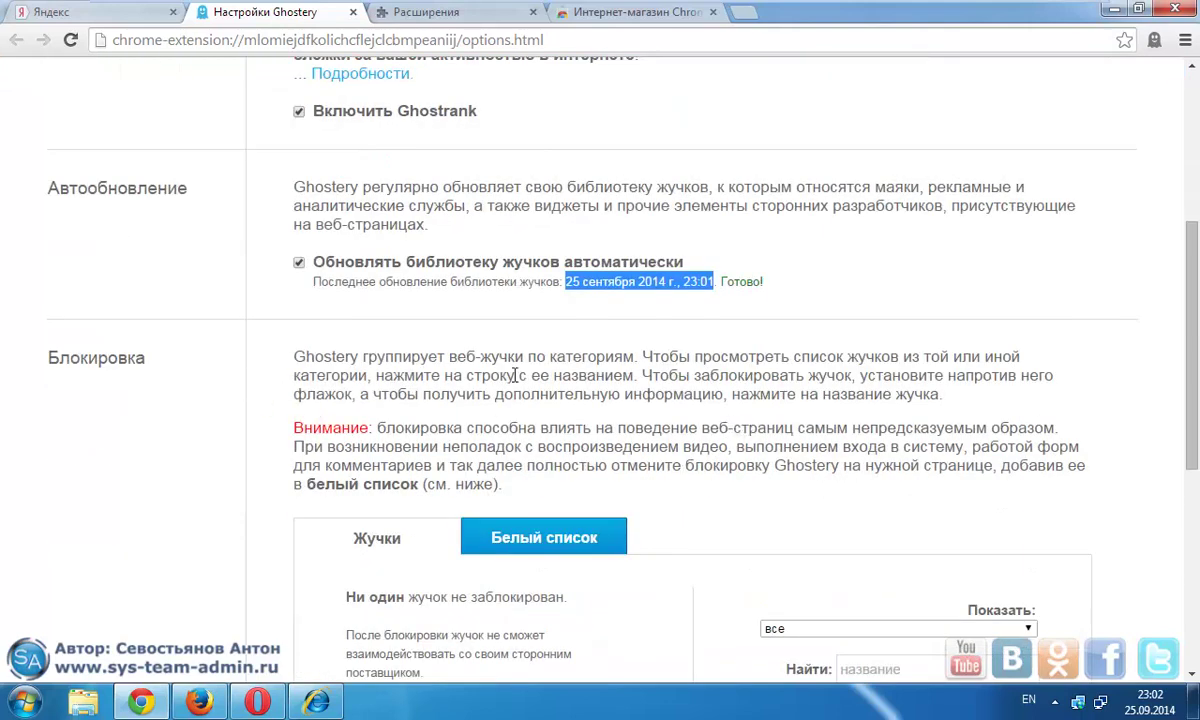
pyautogui.scroll(-2, 655, 380)
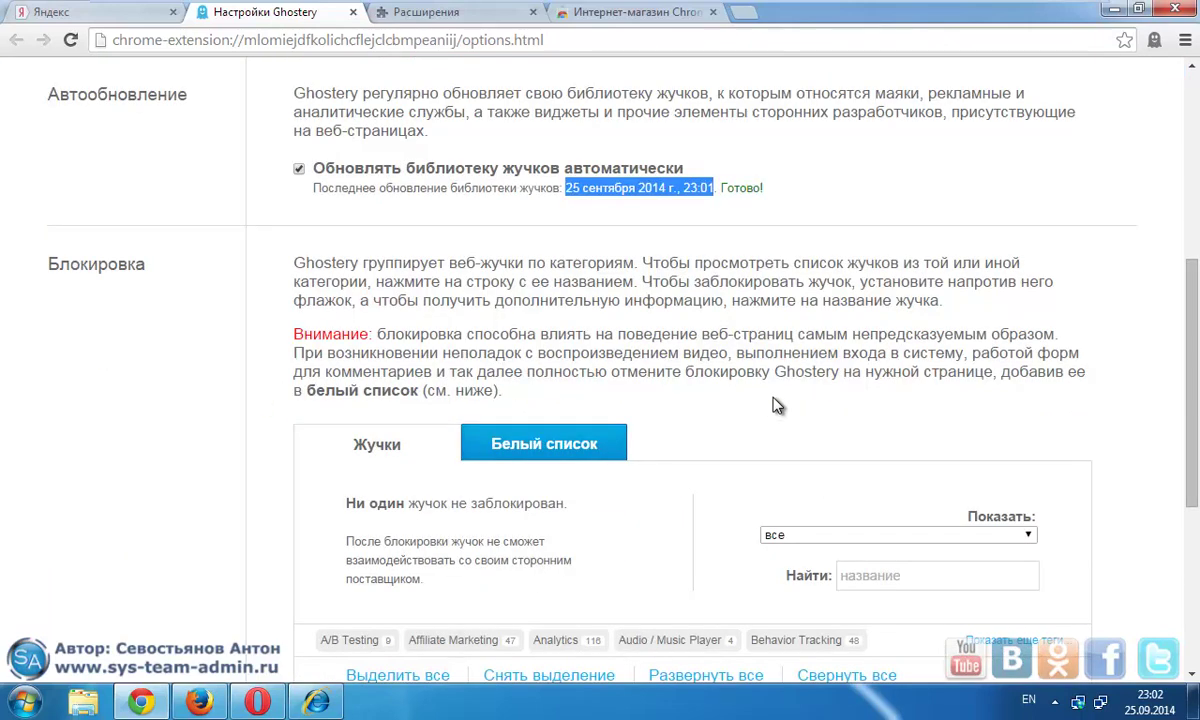
pyautogui.scroll(-1, 776, 405)
pyautogui.scroll(-2, 769, 397)
pyautogui.scroll(1, 690, 455)
pyautogui.scroll(1, 609, 506)
pyautogui.scroll(-1, 609, 506)
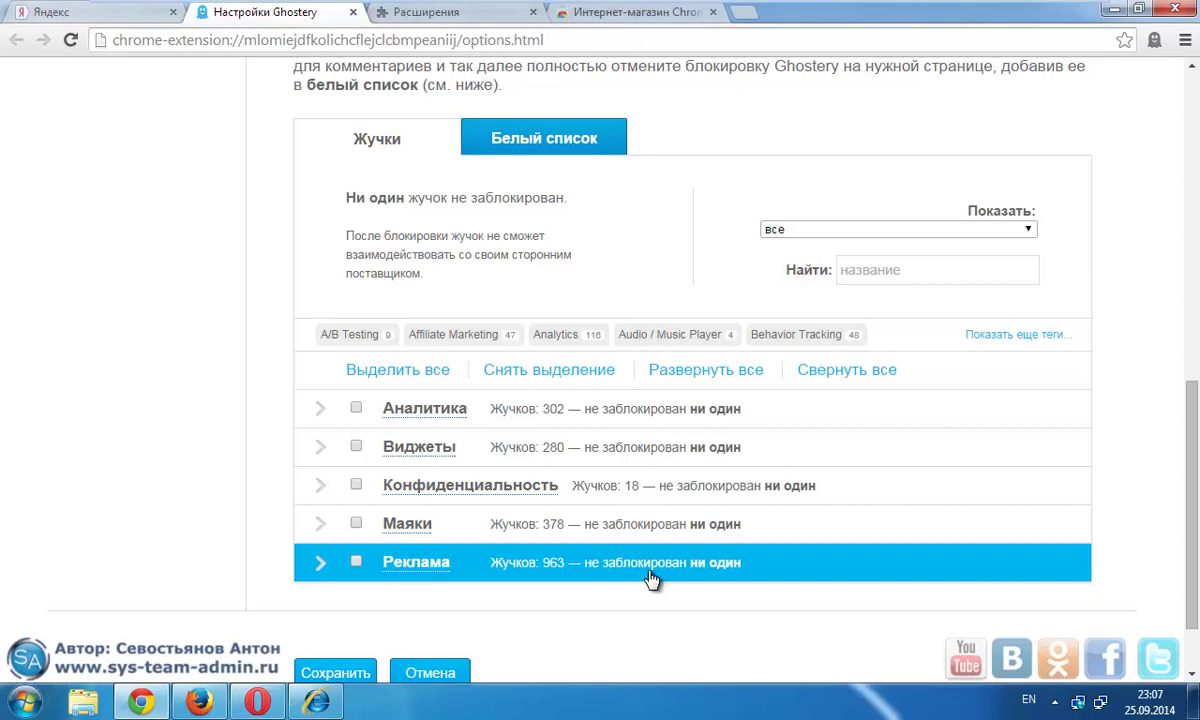
pyautogui.scroll(1, 690, 290)
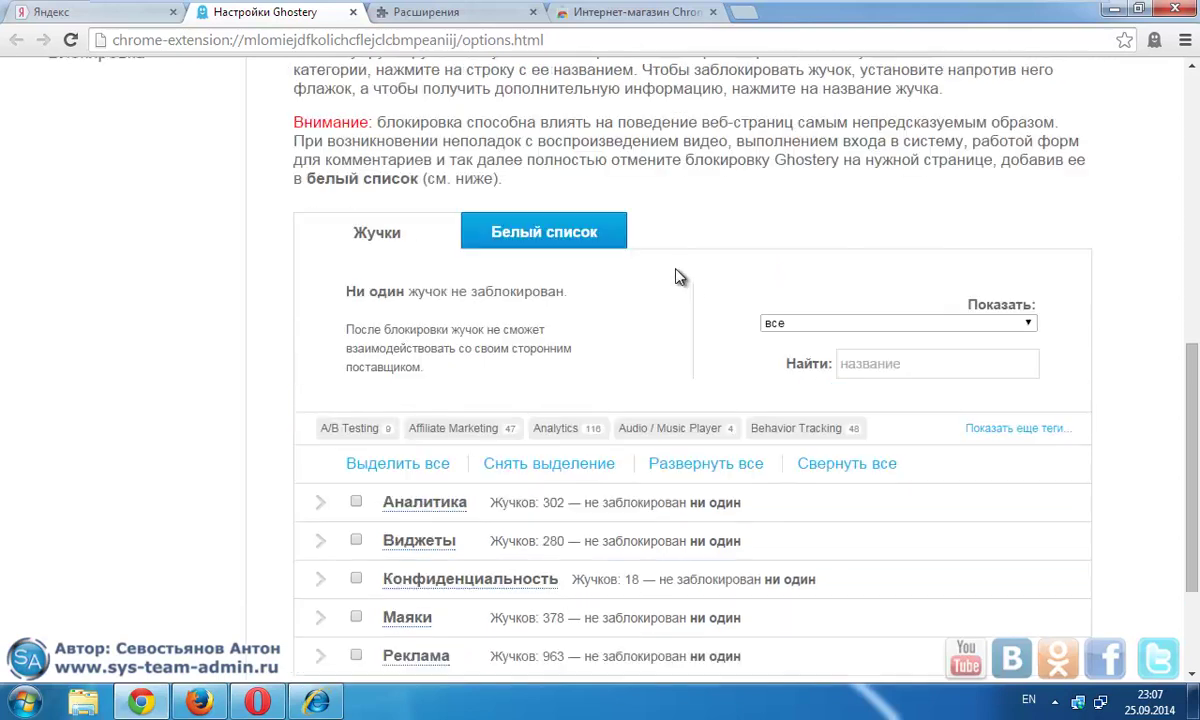
# - Open the blocking whitelist and examine how sites are added to it or removed from it
pyautogui.click(600, 240)
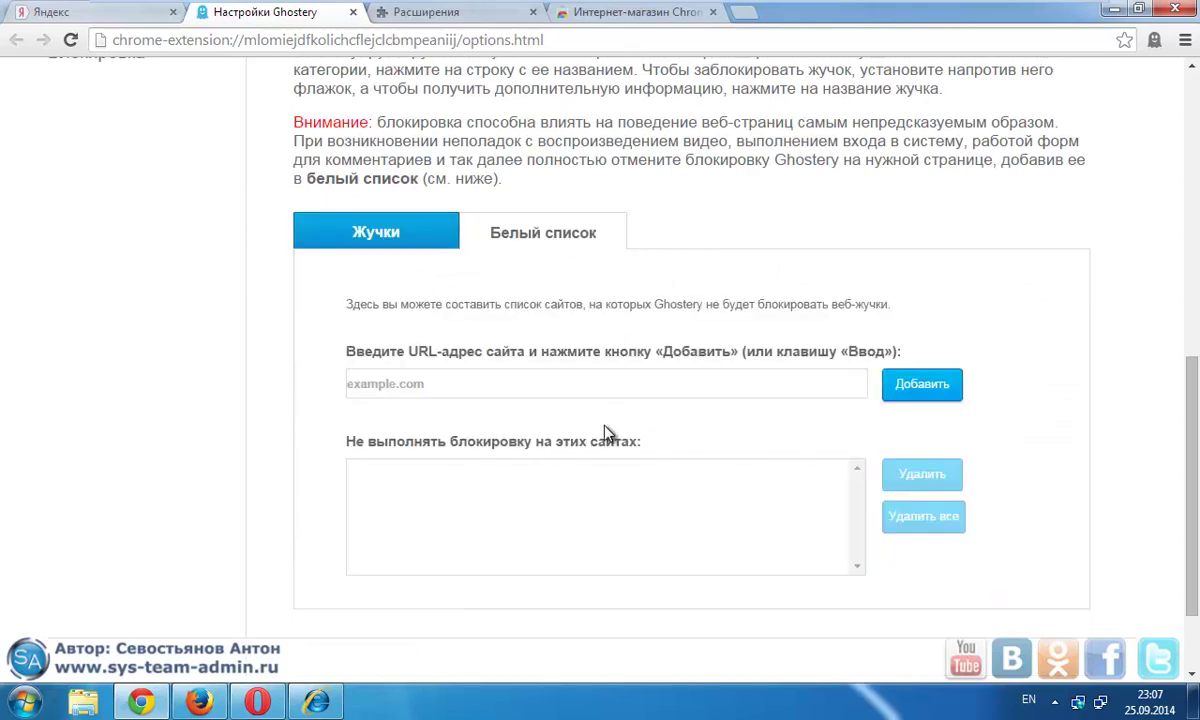
pyautogui.scroll(1, 670, 381)
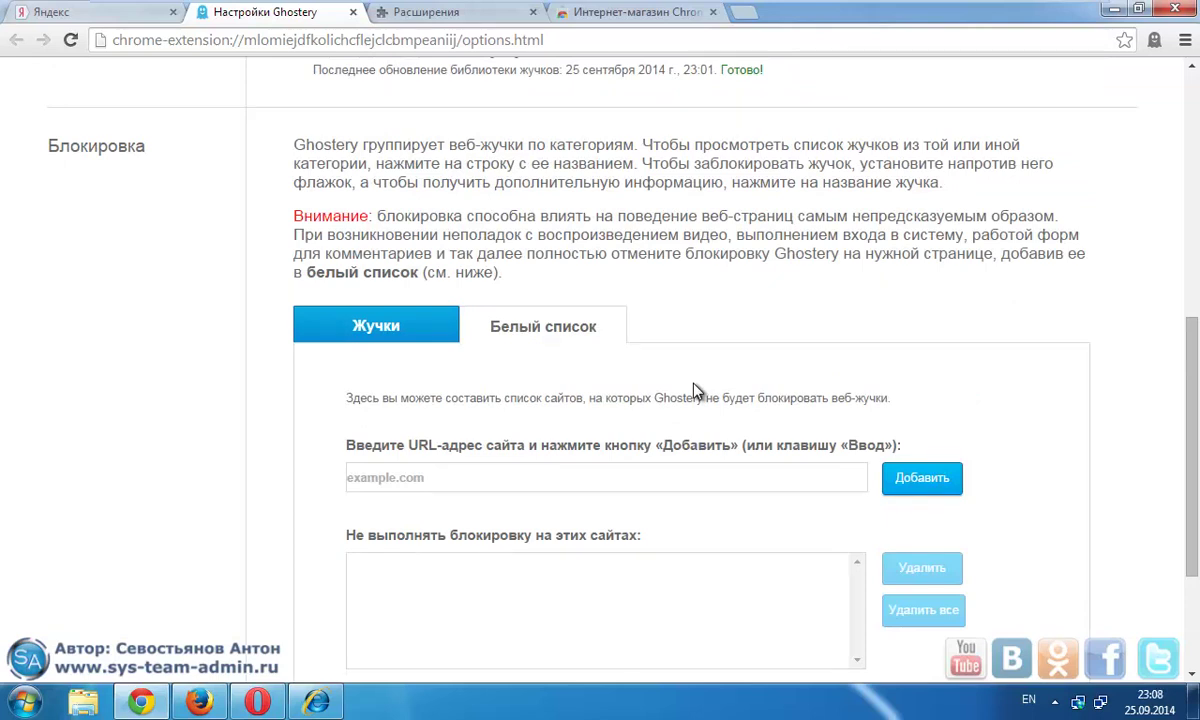
pyautogui.press('Tab')
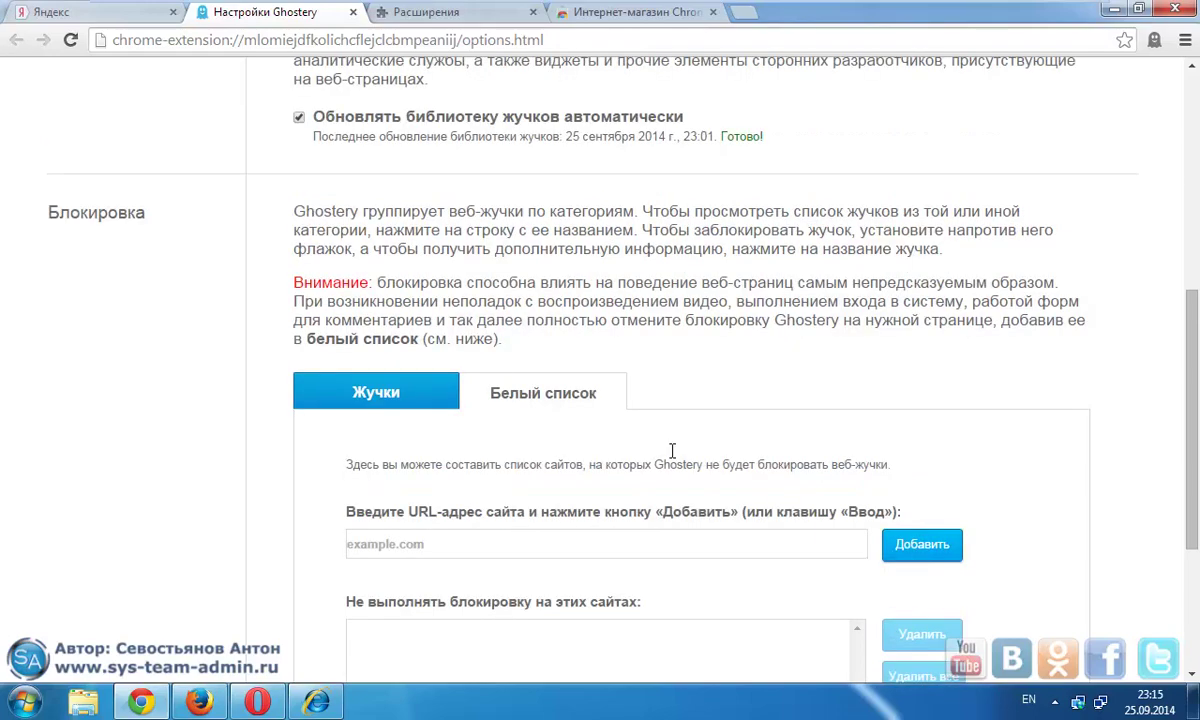
# - In the detailed Ghostery settings, set the pop-up notification to hide after 5 seconds
pyautogui.scroll(5, 670, 450)
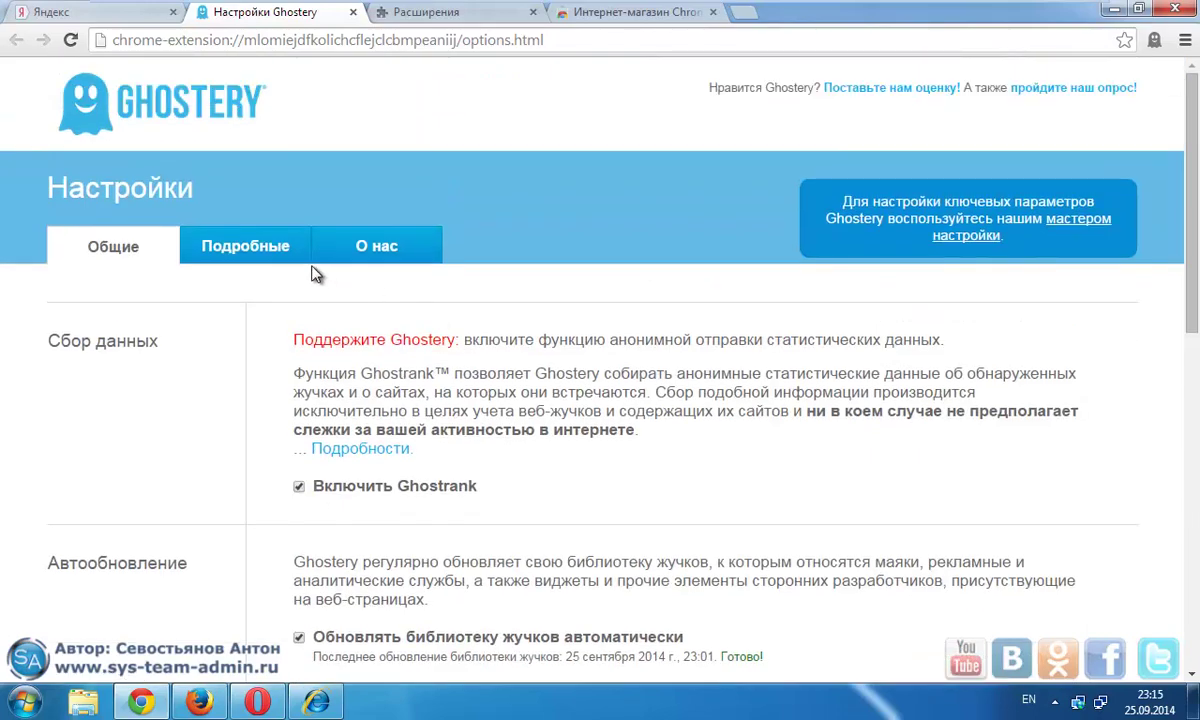
pyautogui.click(276, 258)
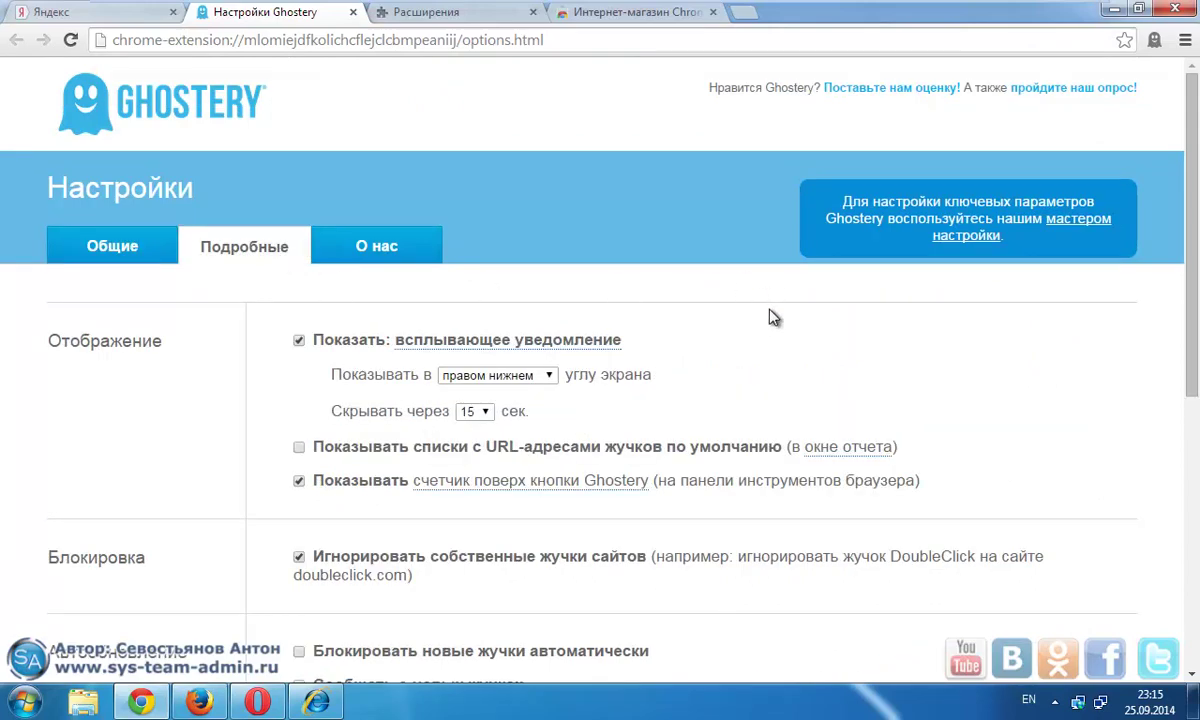
pyautogui.scroll(-5, 730, 310)
pyautogui.scroll(5, 750, 330)
pyautogui.moveTo(476, 348)
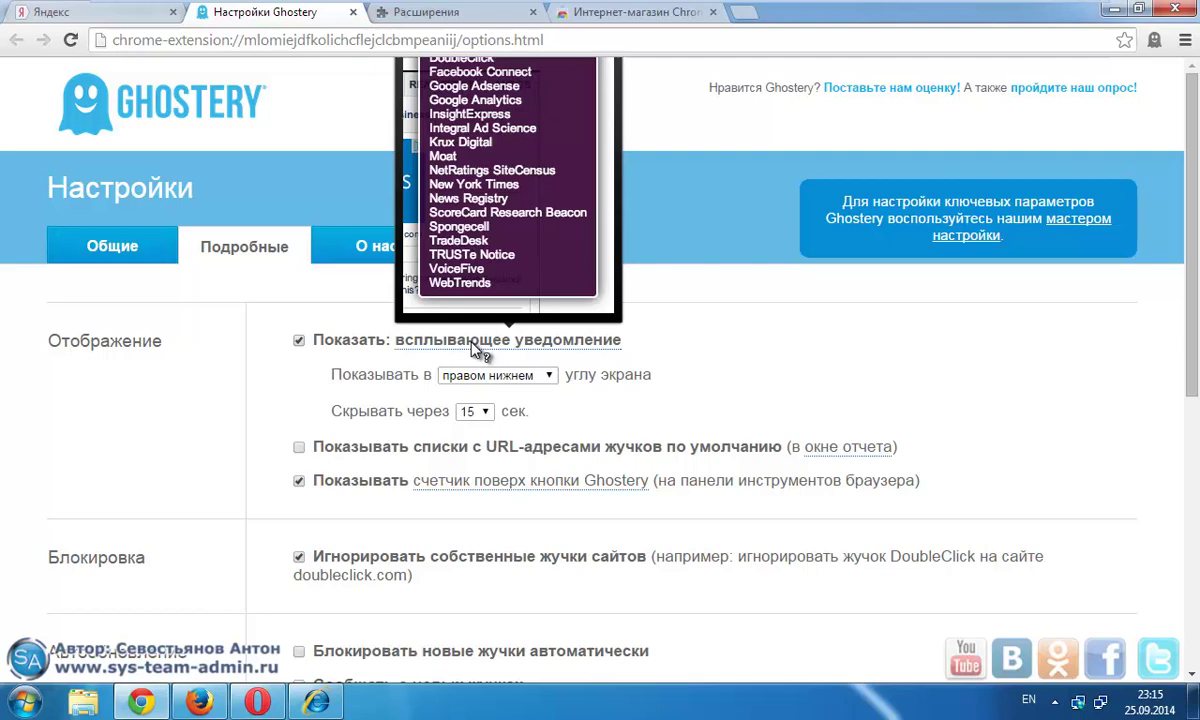
pyautogui.click(488, 412)
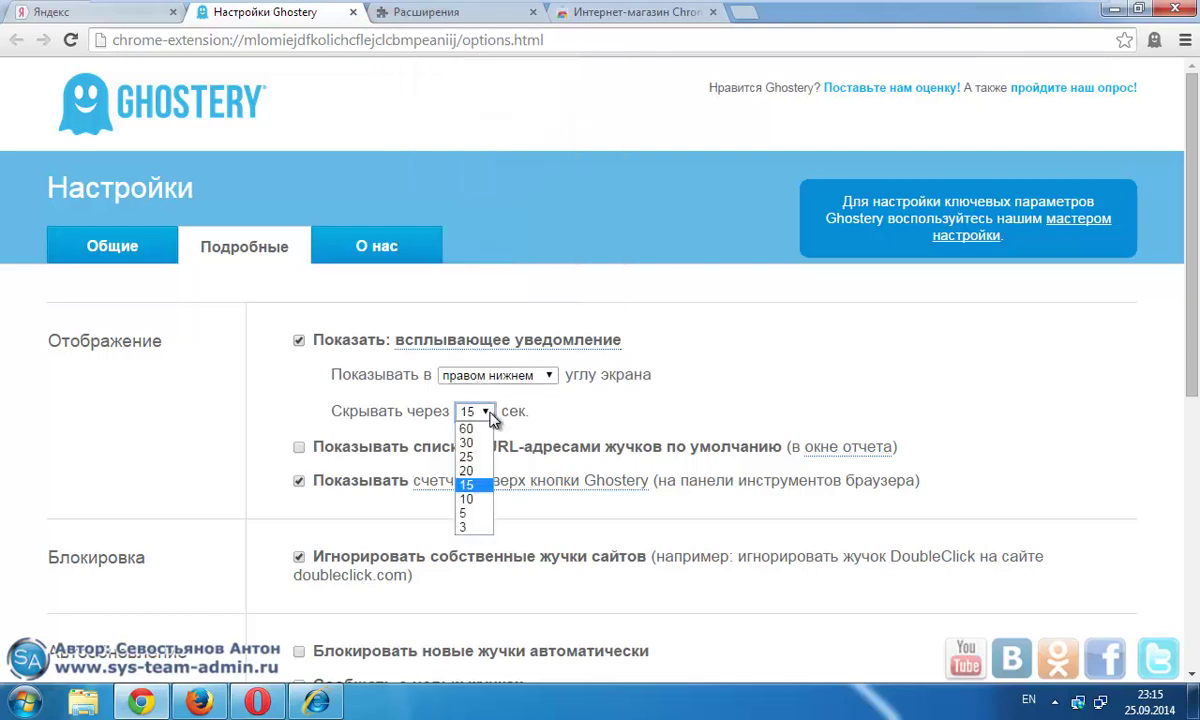
pyautogui.click(466, 514)
# - Preview the report window and button counter hints, and enable automatic blocking of new trackers and notifications about them
pyautogui.scroll(-1, 890, 345)
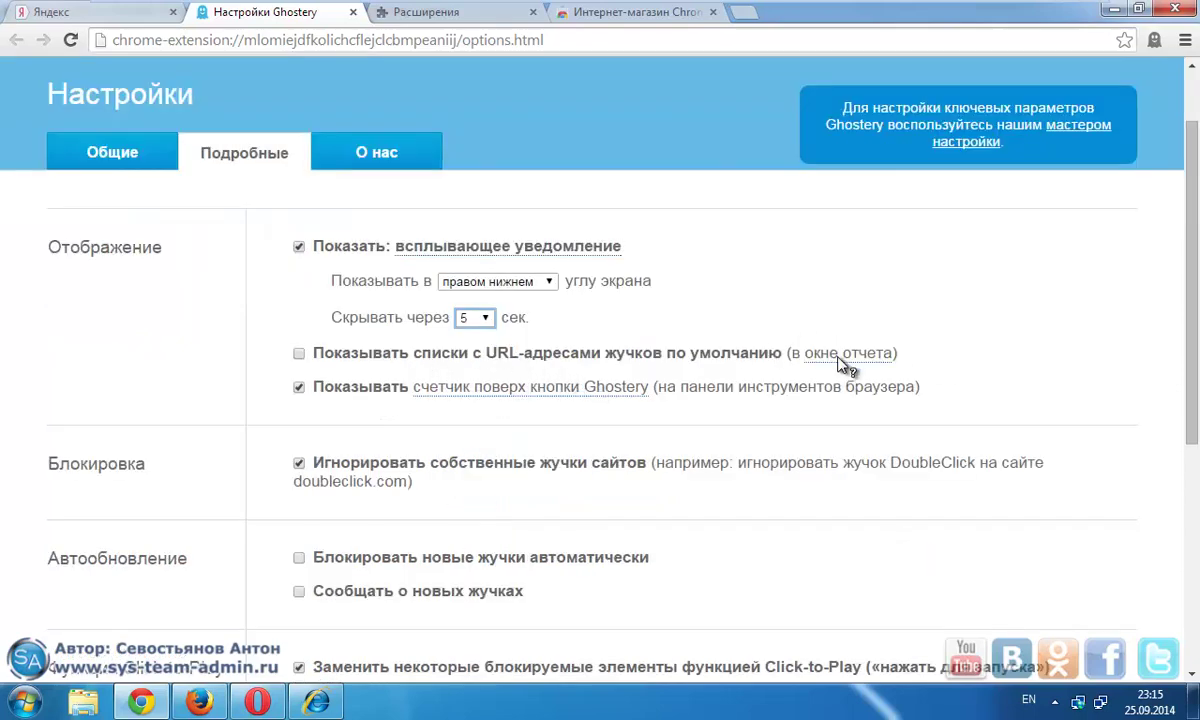
pyautogui.moveTo(840, 362)
pyautogui.moveTo(505, 392)
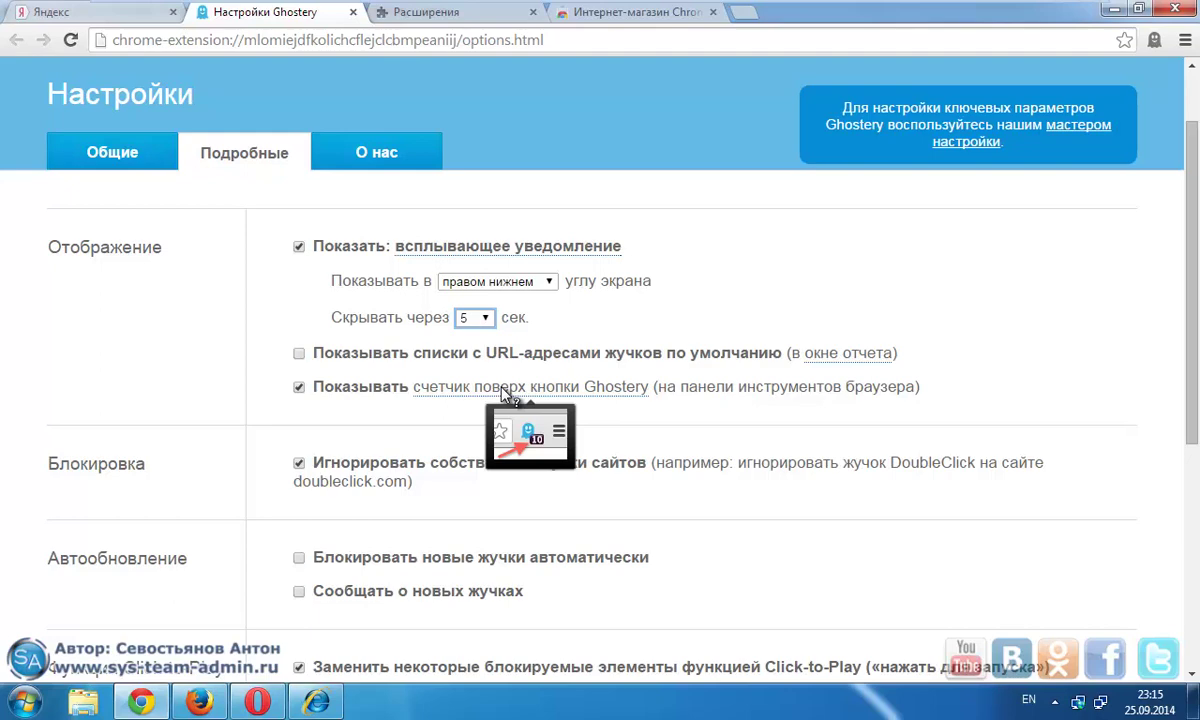
pyautogui.scroll(-1, 524, 500)
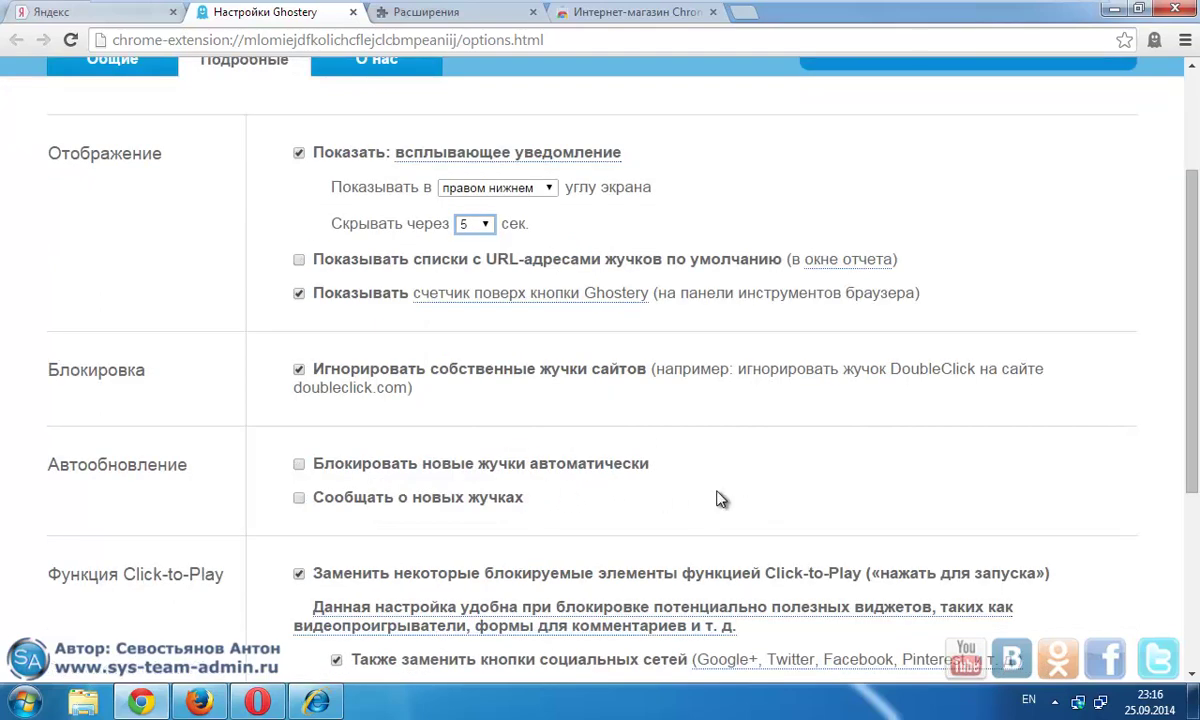
pyautogui.click(299, 464)
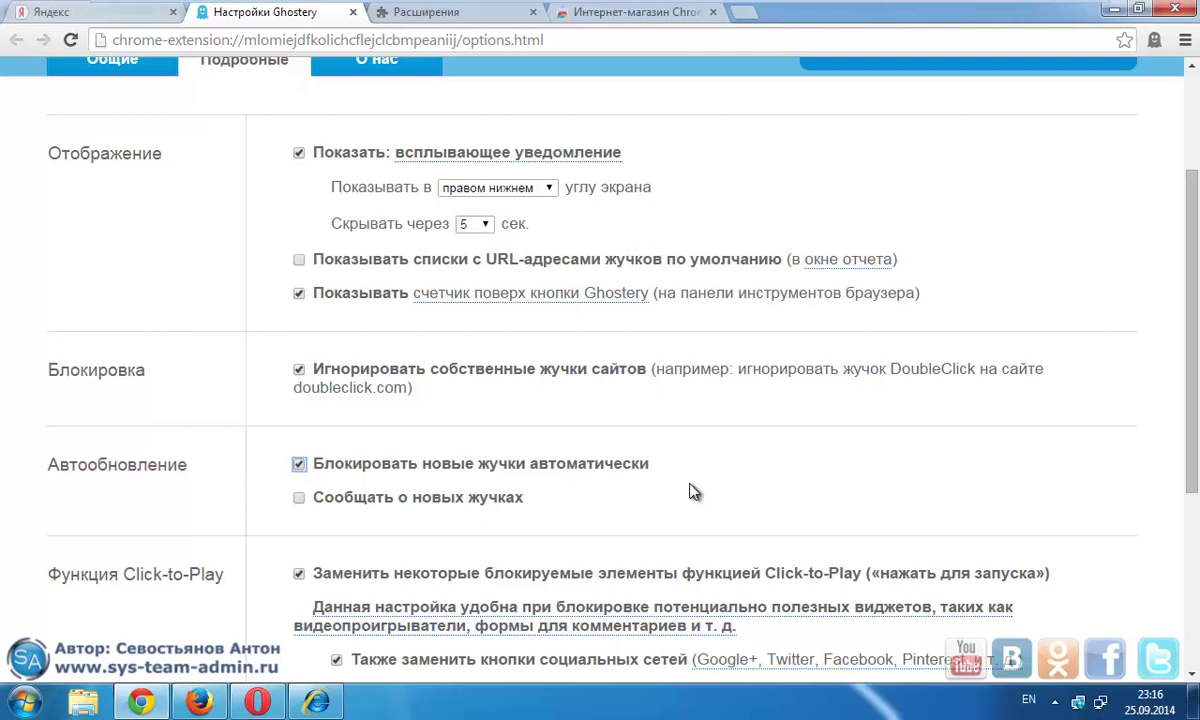
pyautogui.click(299, 497)
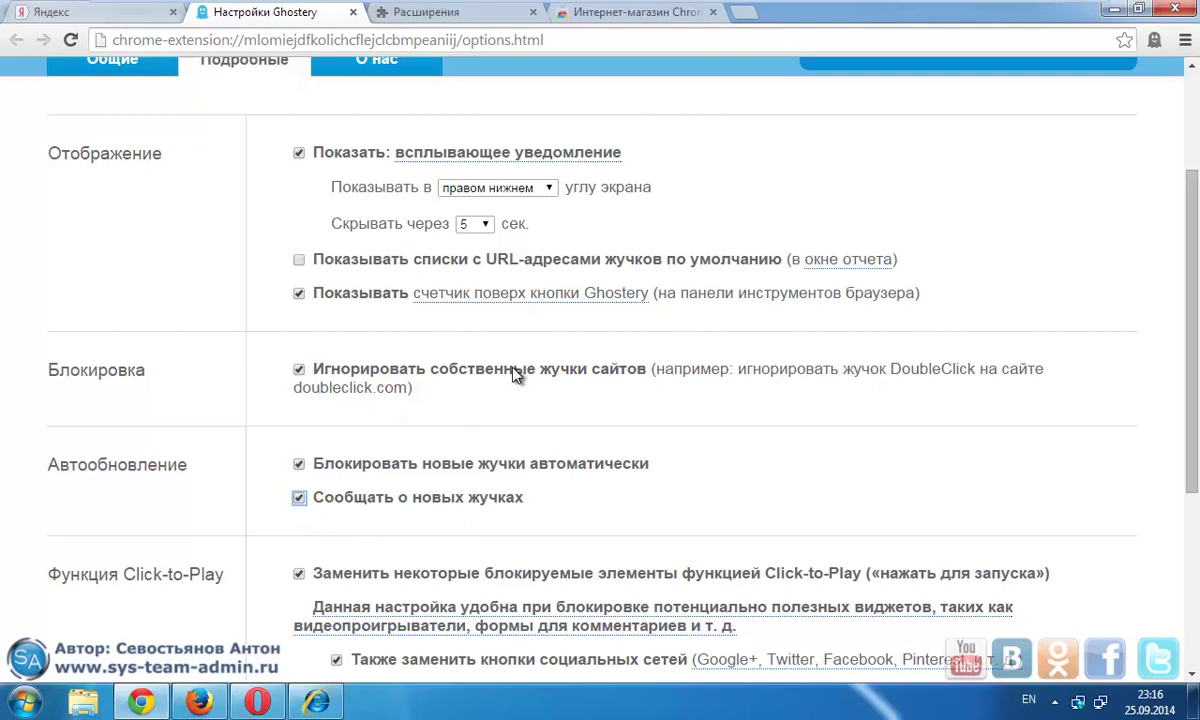
# - Review the Click-to-Play, language and import/export options and save the Ghostery settings
pyautogui.scroll(-3, 815, 472)
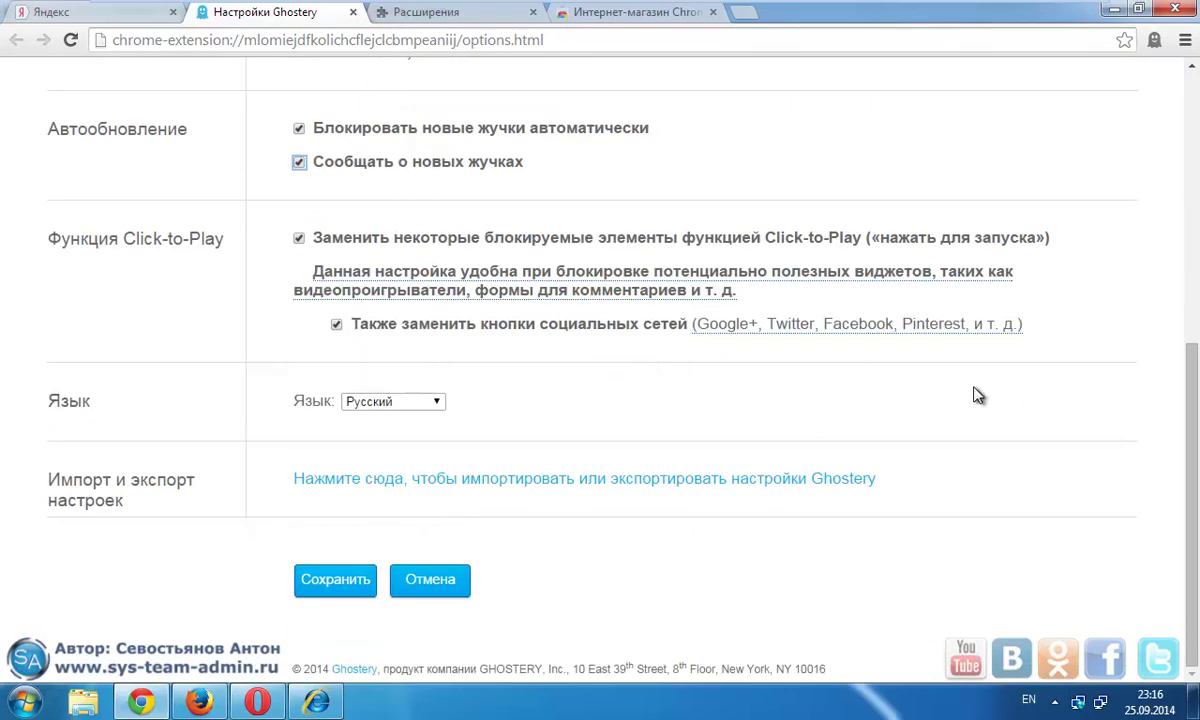
pyautogui.scroll(5, 935, 440)
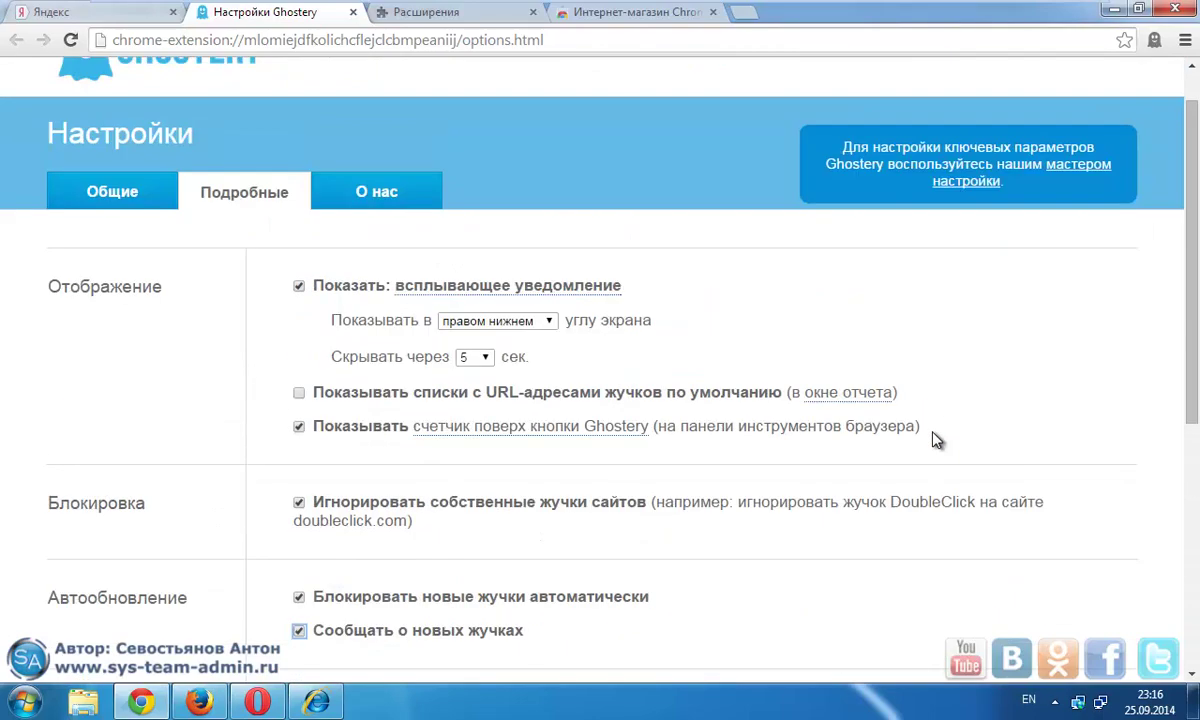
pyautogui.scroll(-5, 935, 440)
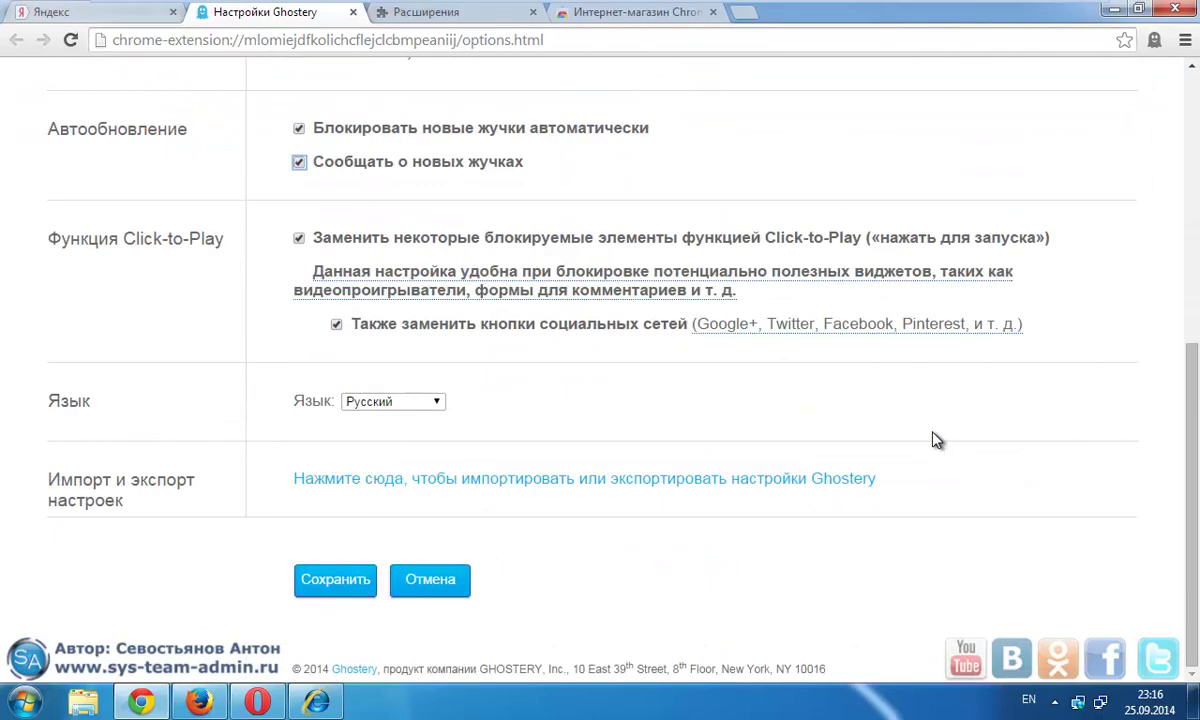
pyautogui.click(325, 578)
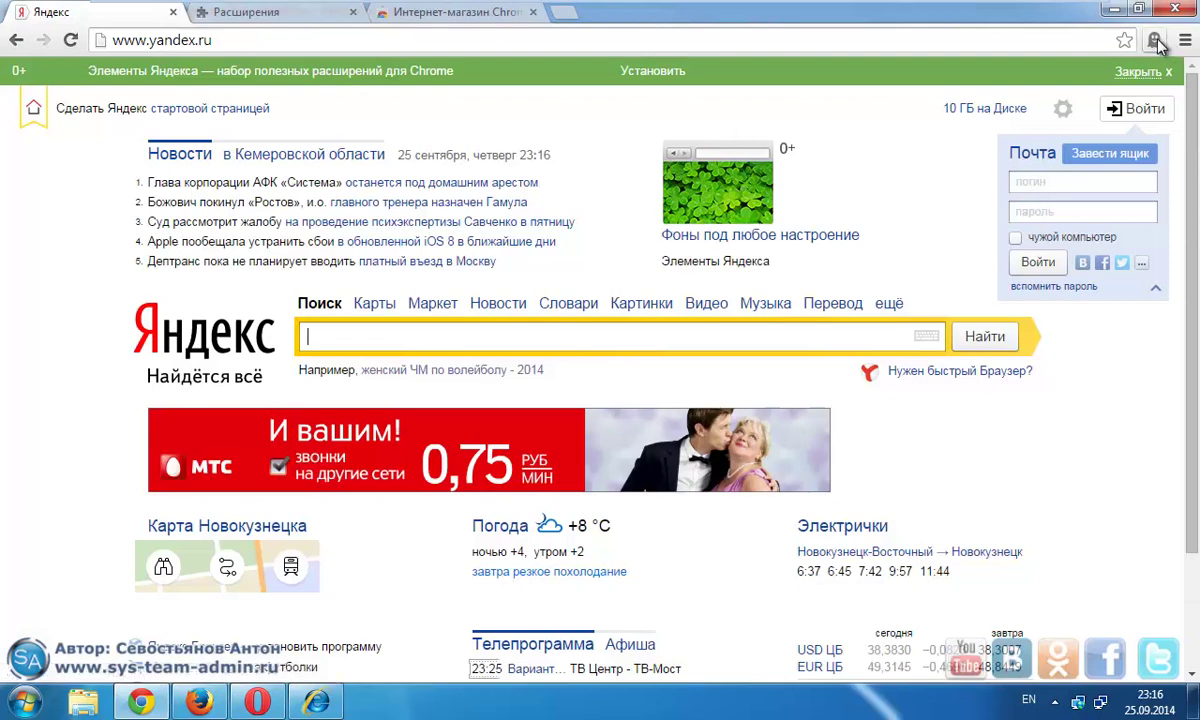
# - Go to filmix.net in the Yandex tab and dismiss the Ghostery notice about the updated tracker library
pyautogui.click(286, 43)
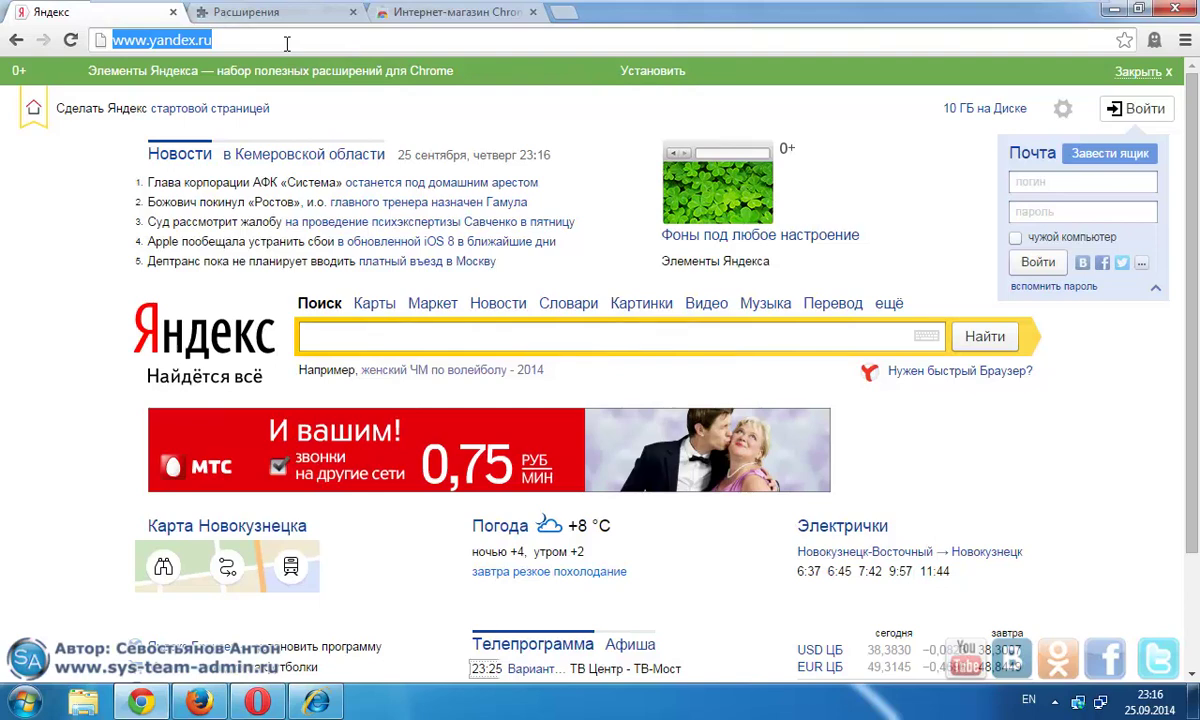
pyautogui.hotkey('alt', 'shift')
pyautogui.write('а')
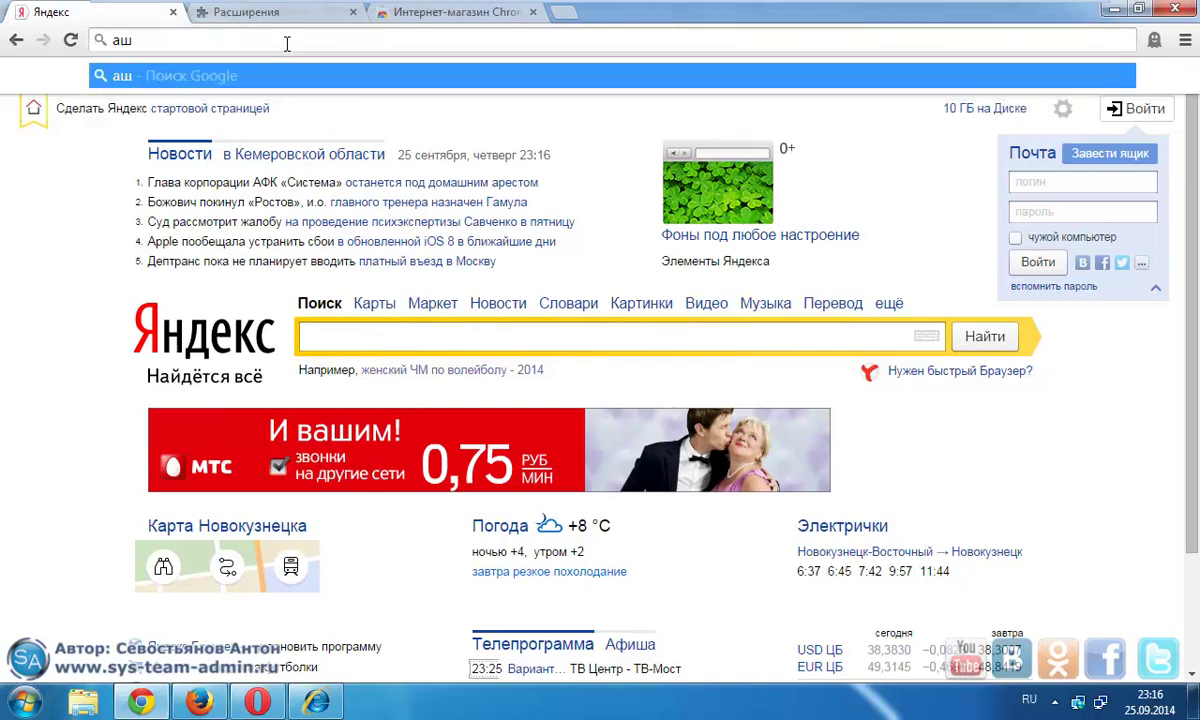
pyautogui.press('BackSpace')
pyautogui.hotkey('alt', 'shift')
pyautogui.write('fi')
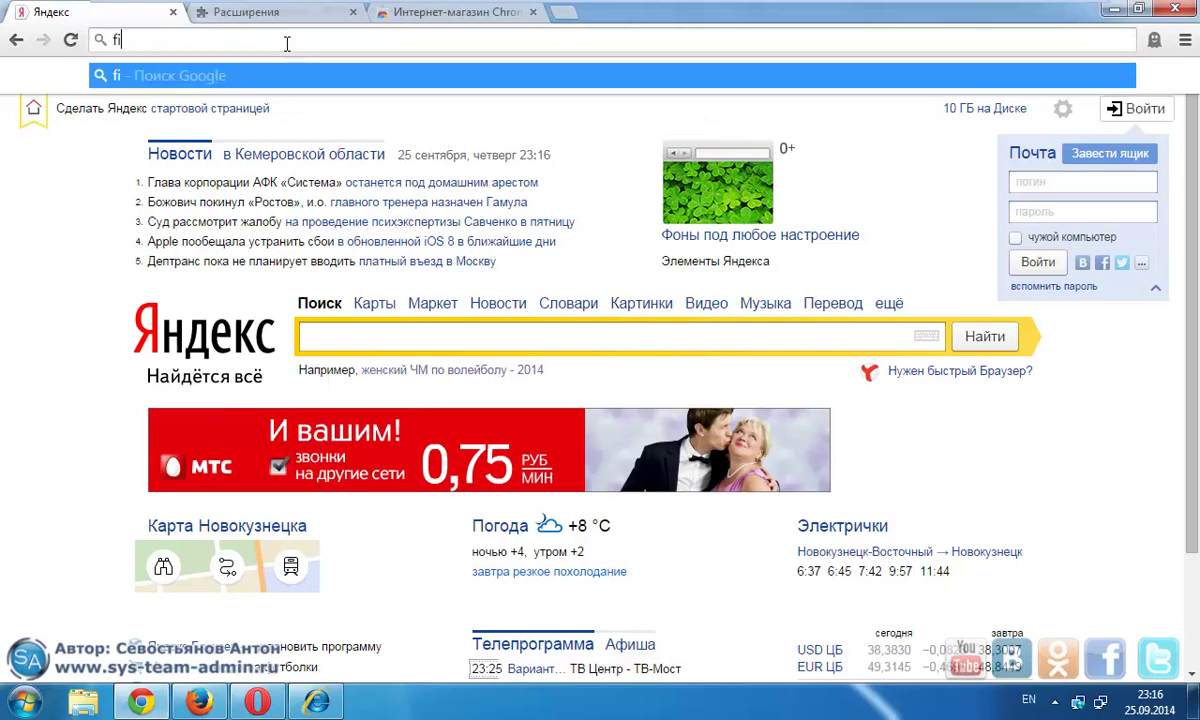
pyautogui.write('lmix.')
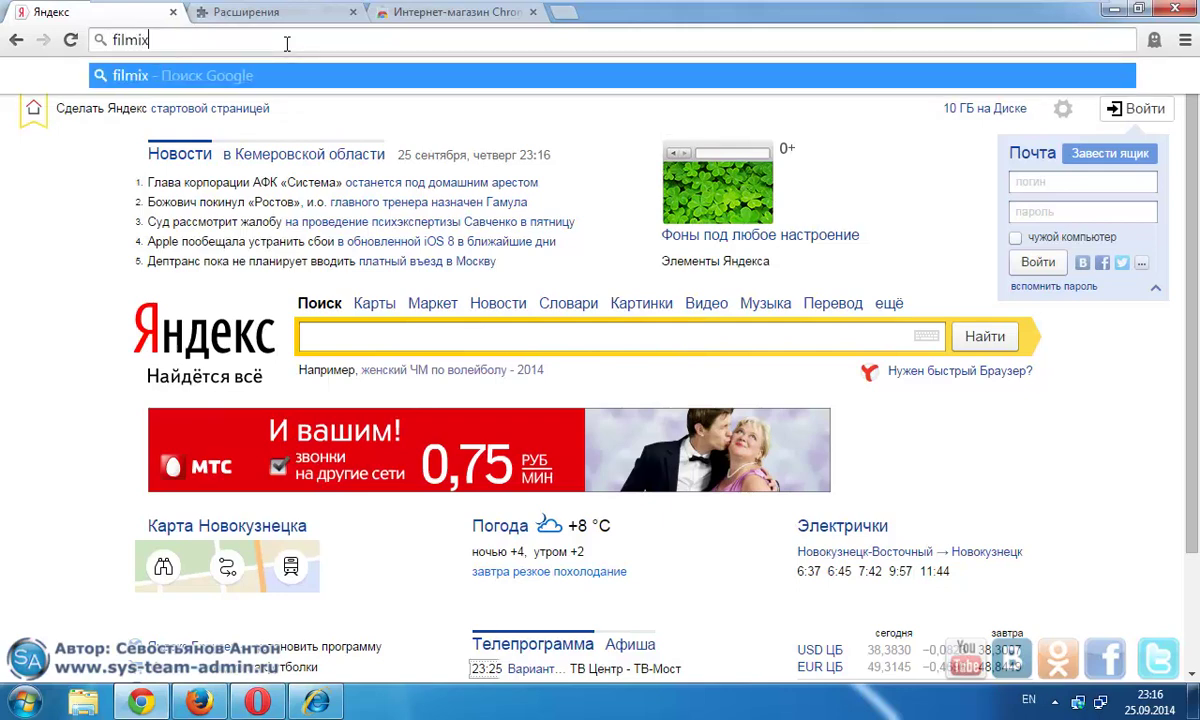
pyautogui.write('net')
pyautogui.press('Return')
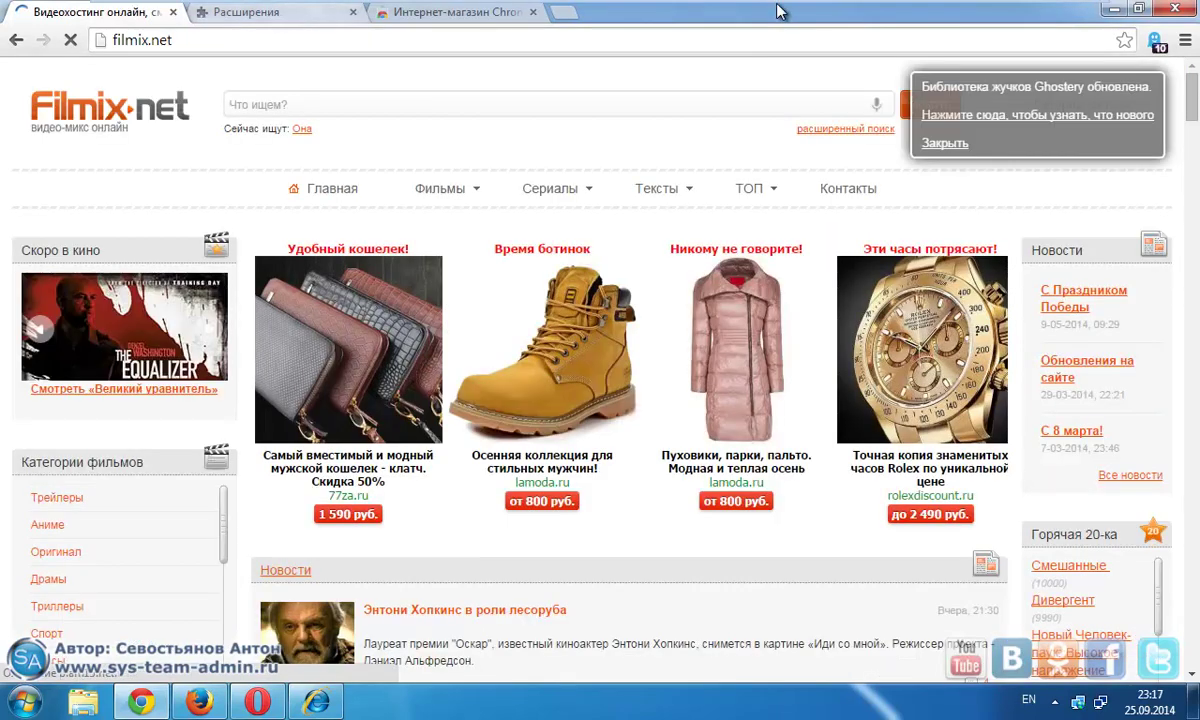
pyautogui.moveTo(724, 8)
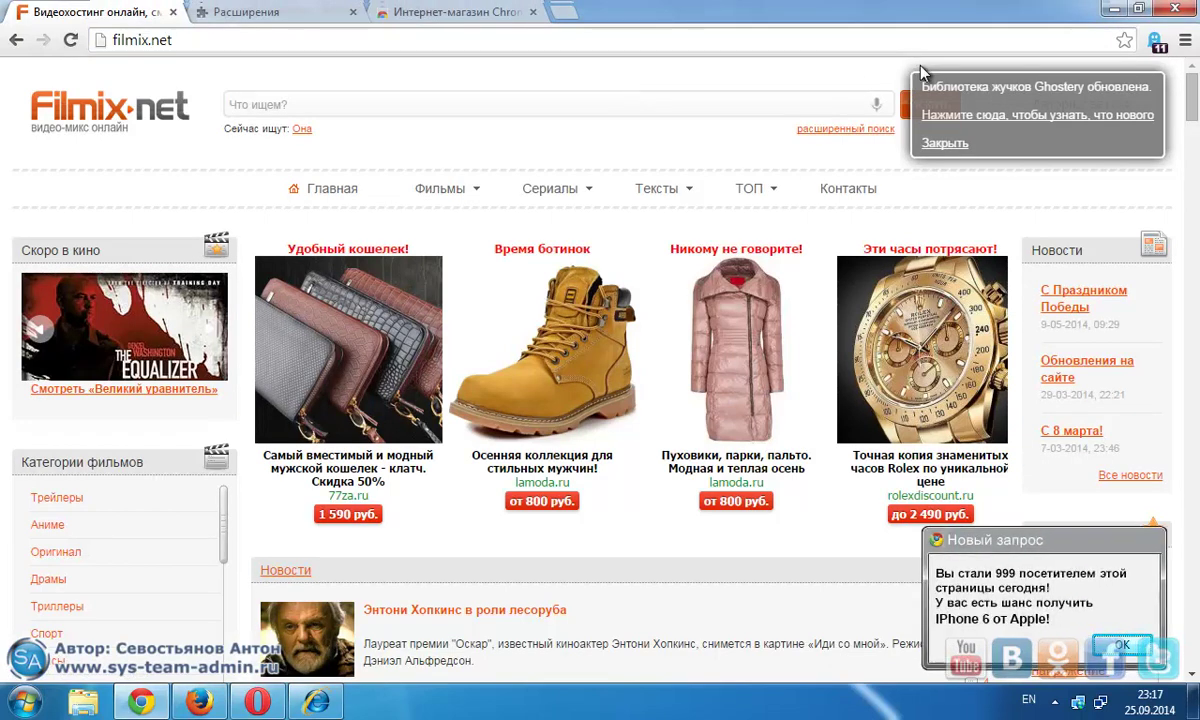
pyautogui.click(952, 143)
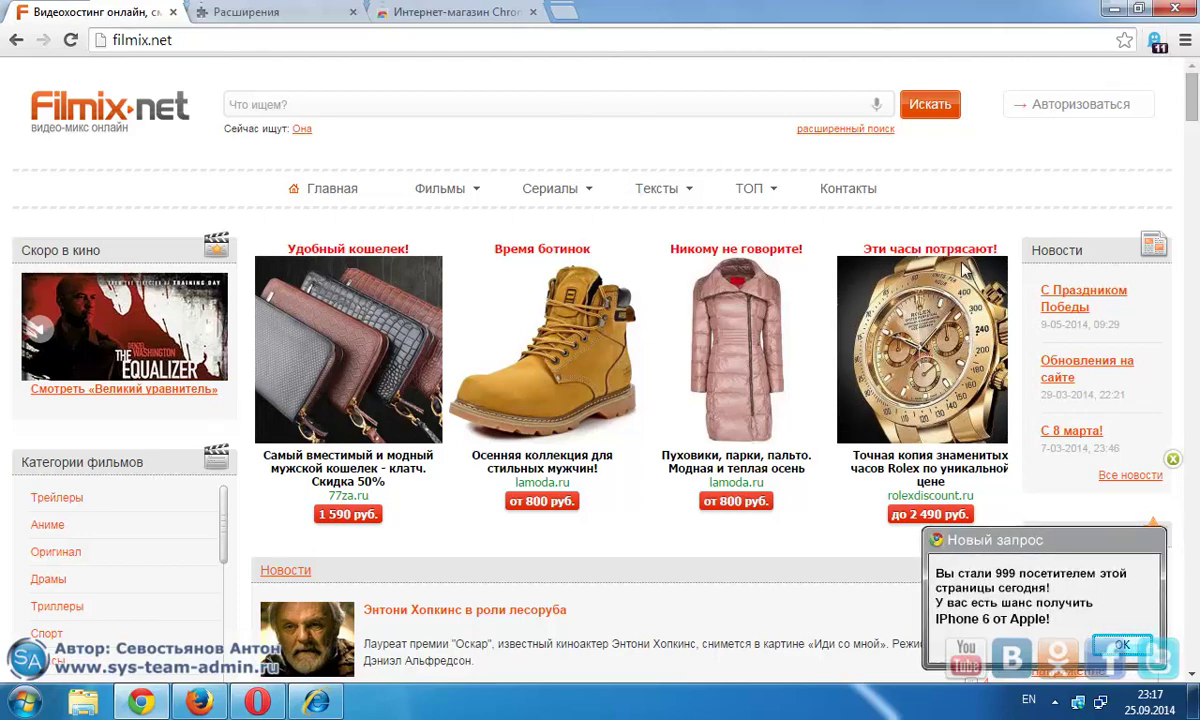
# - Look through the ads and pop-up banners along the filmix.net home page and return to its beginning
pyautogui.scroll(-7, 1000, 260)
pyautogui.scroll(-15, 782, 297)
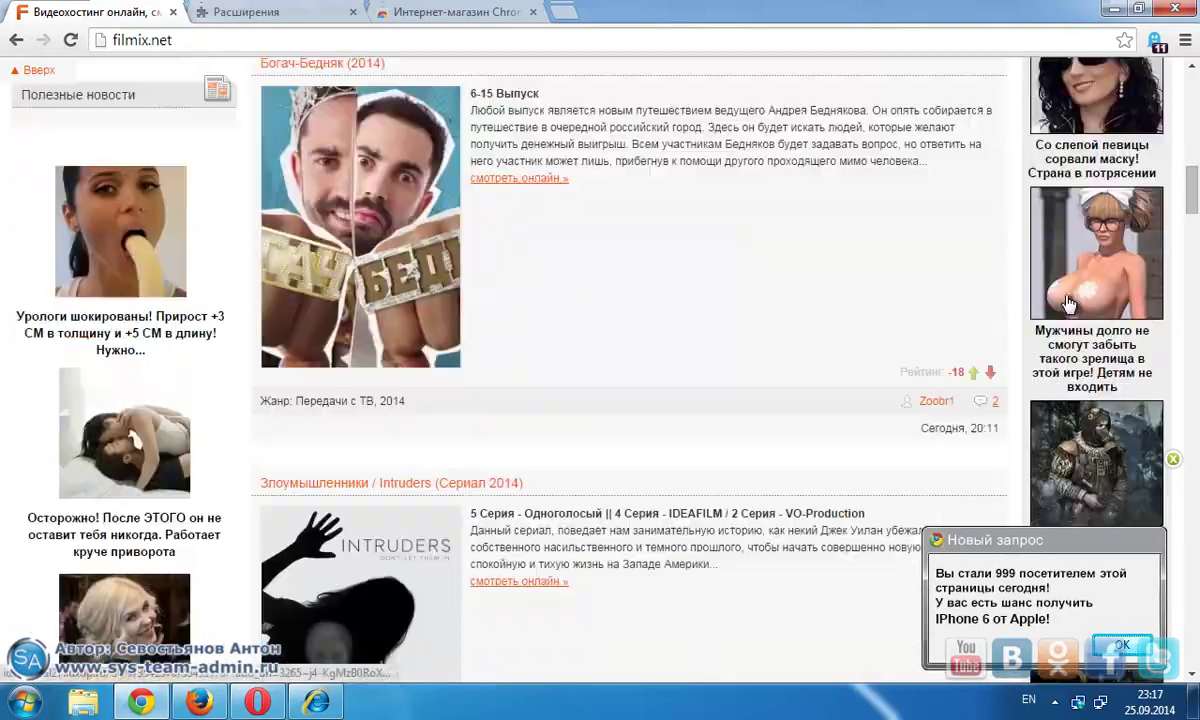
pyautogui.scroll(12, 782, 297)
pyautogui.scroll(2, 782, 297)
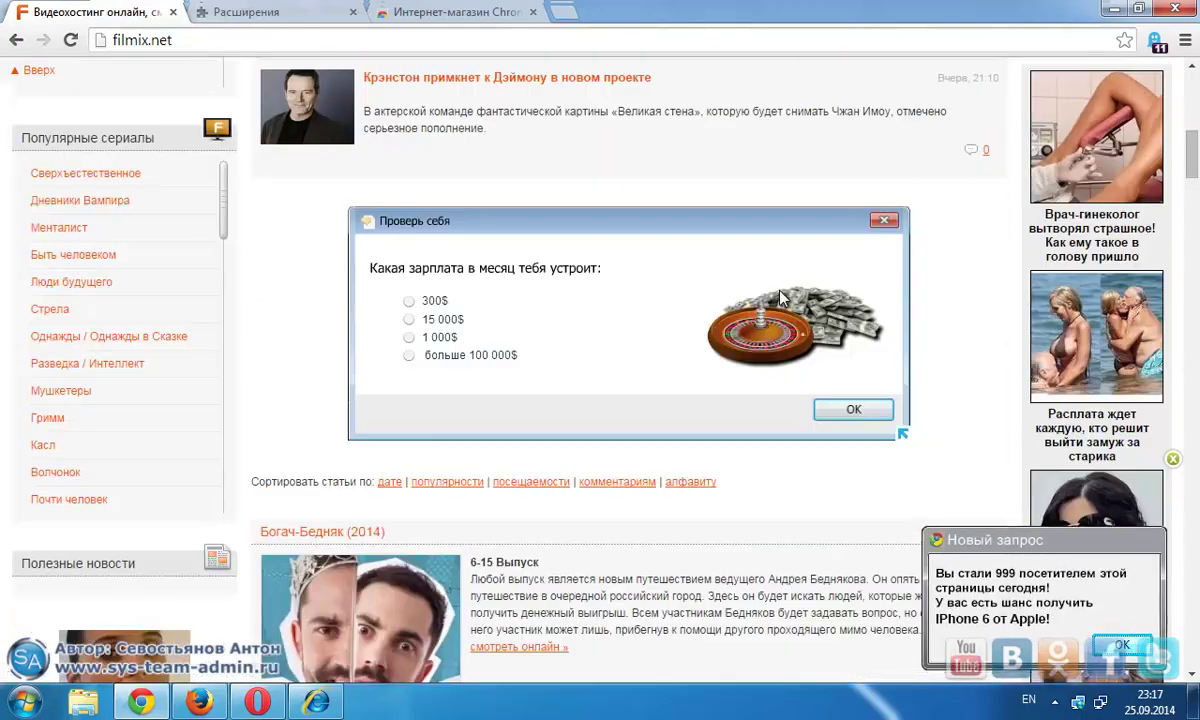
pyautogui.scroll(6, 747, 185)
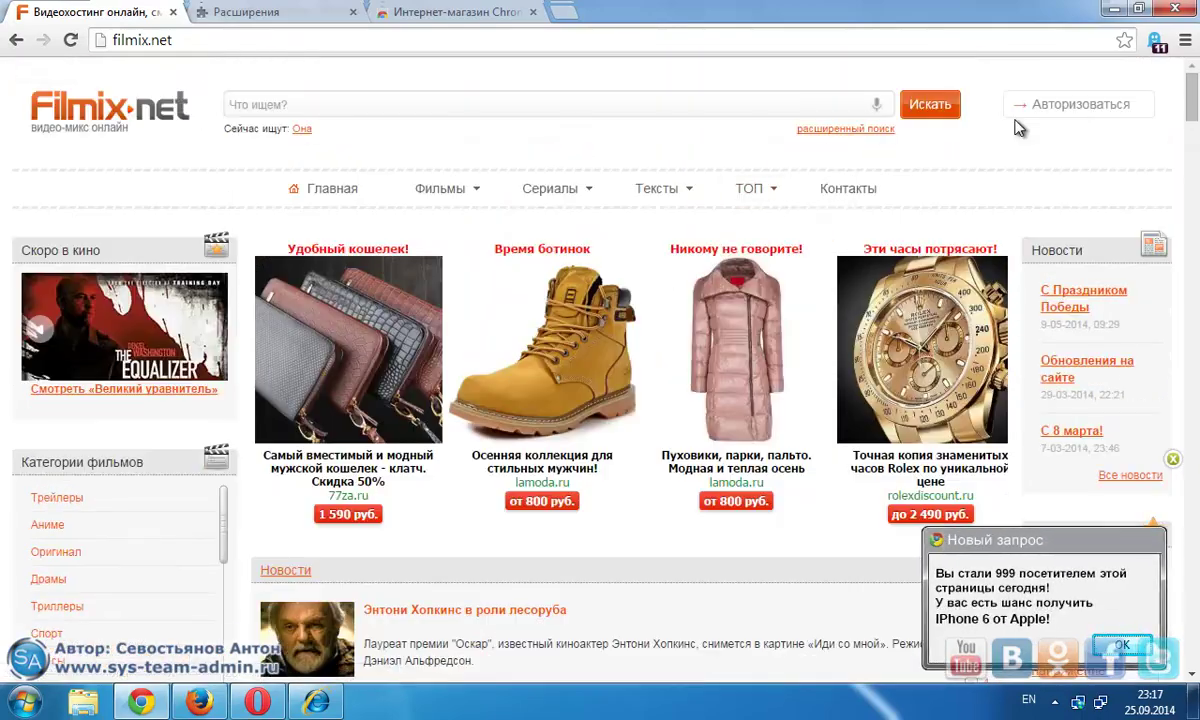
# - Open Ghostery's list of trackers found on filmix.net and review its entries and their blocking switches
pyautogui.click(1155, 41)
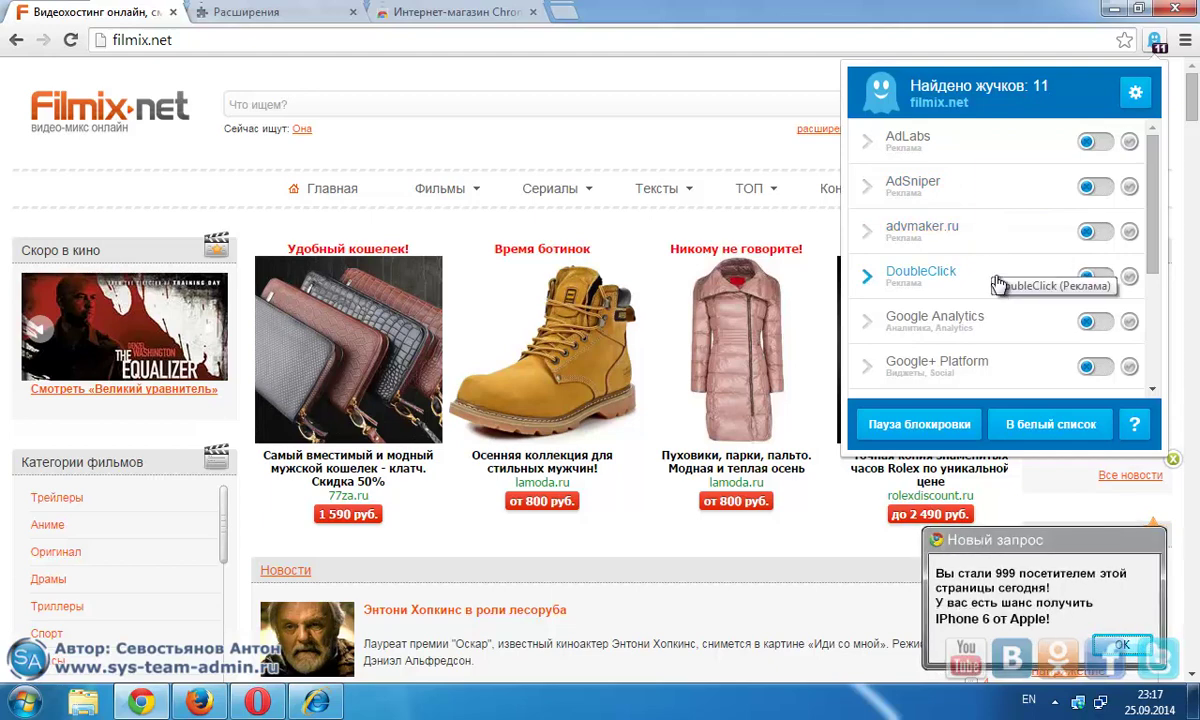
pyautogui.scroll(-1, 997, 285)
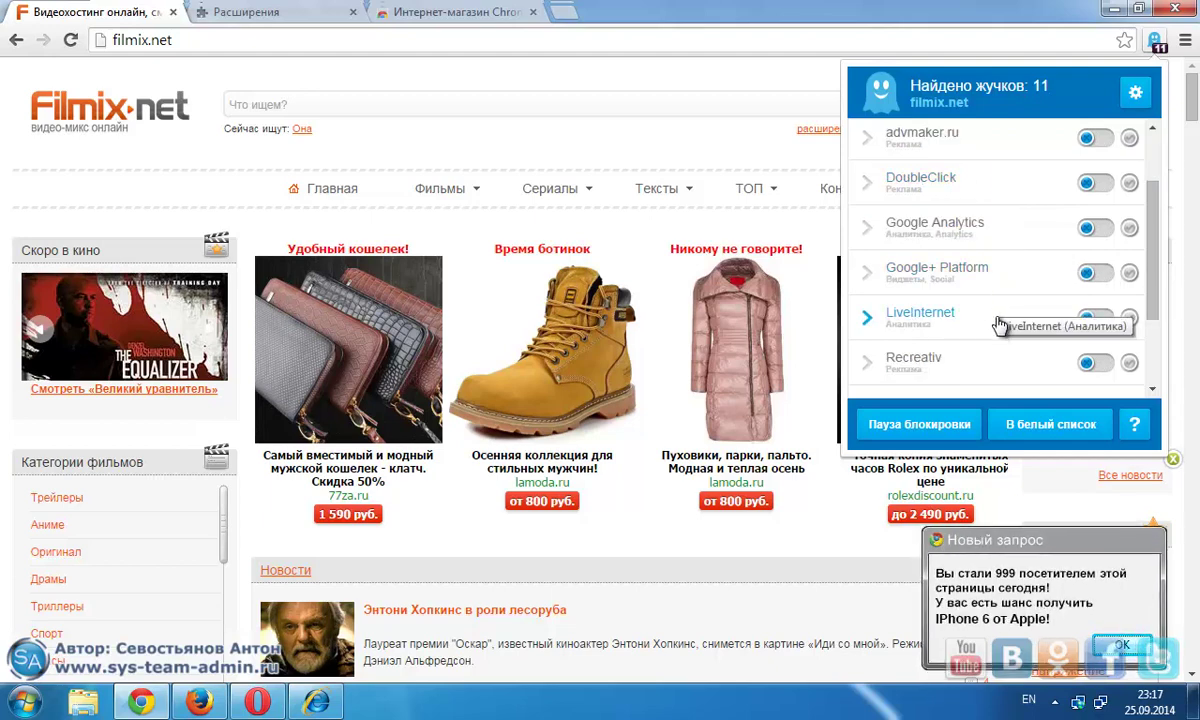
pyautogui.scroll(-1, 1000, 310)
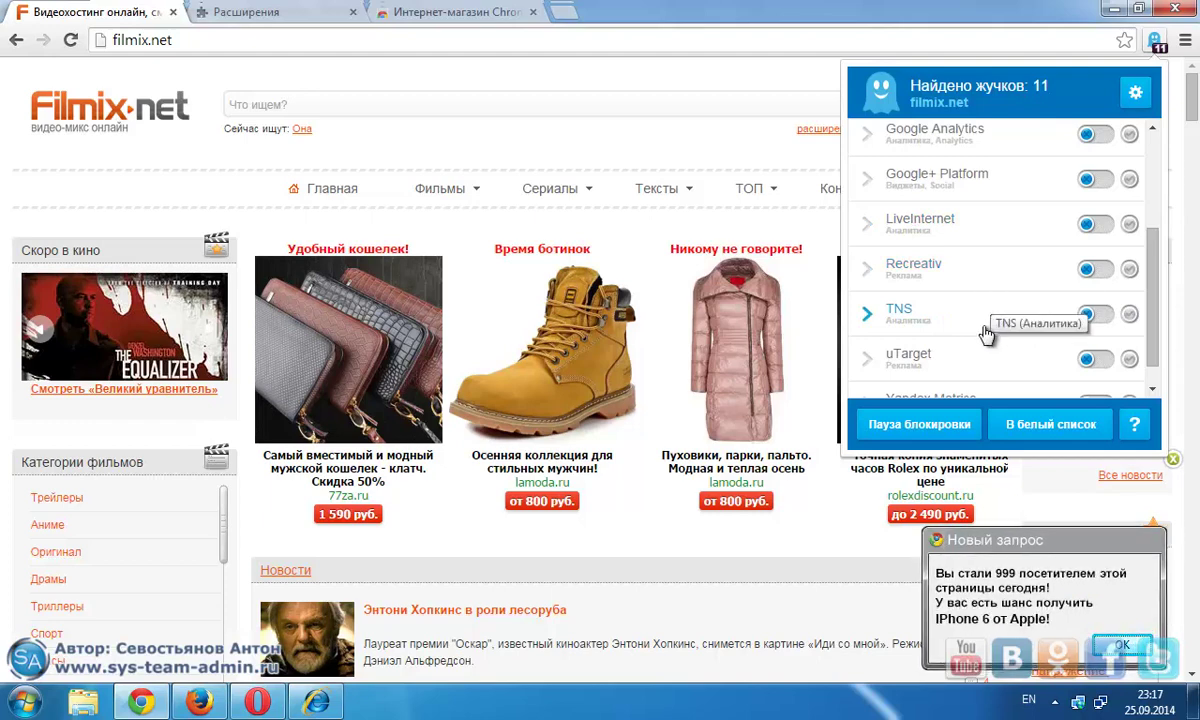
pyautogui.scroll(-1, 988, 320)
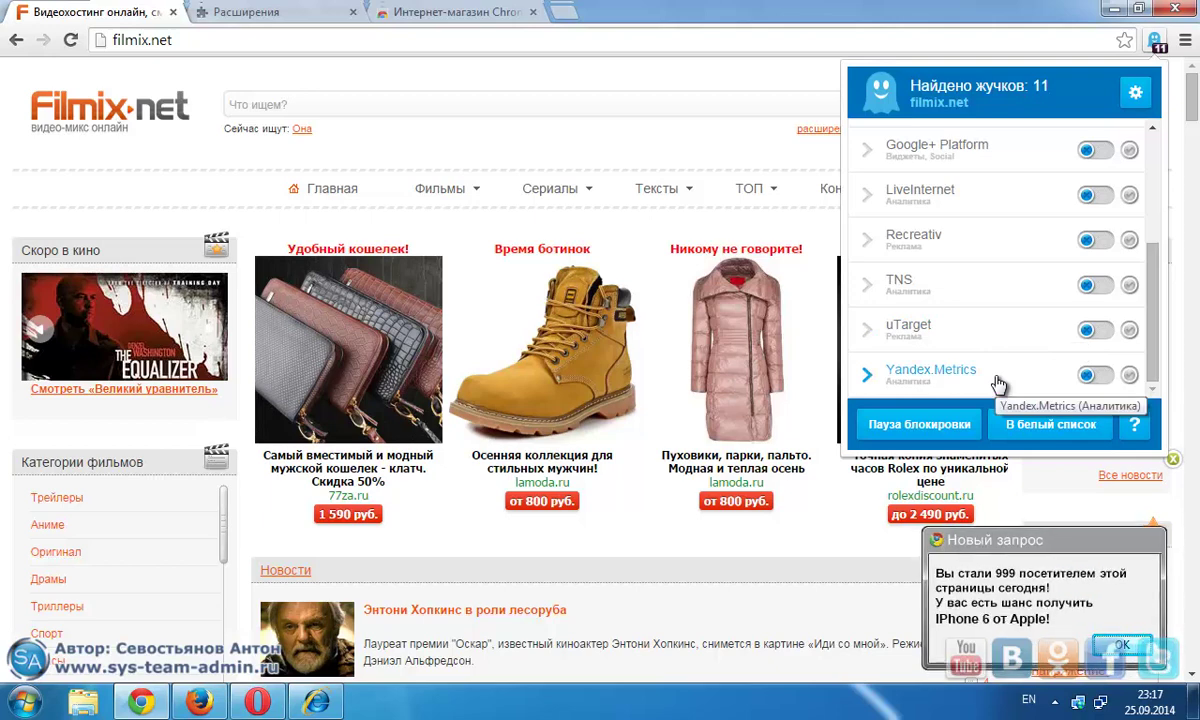
pyautogui.scroll(2, 998, 383)
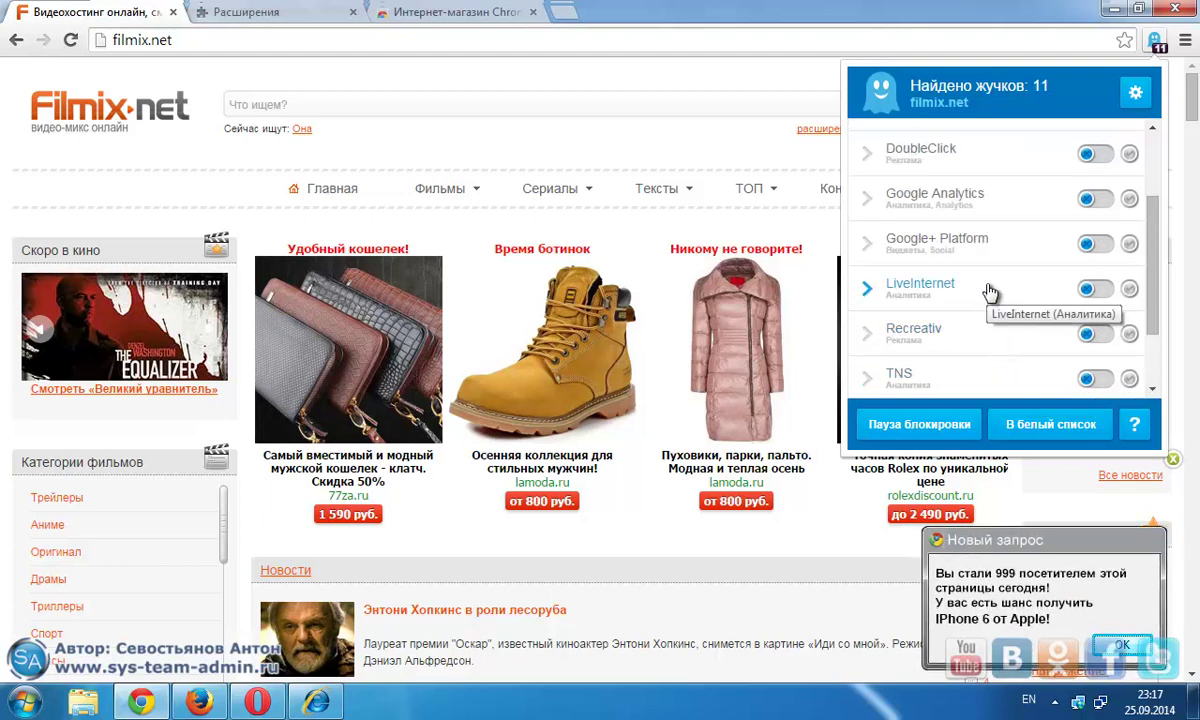